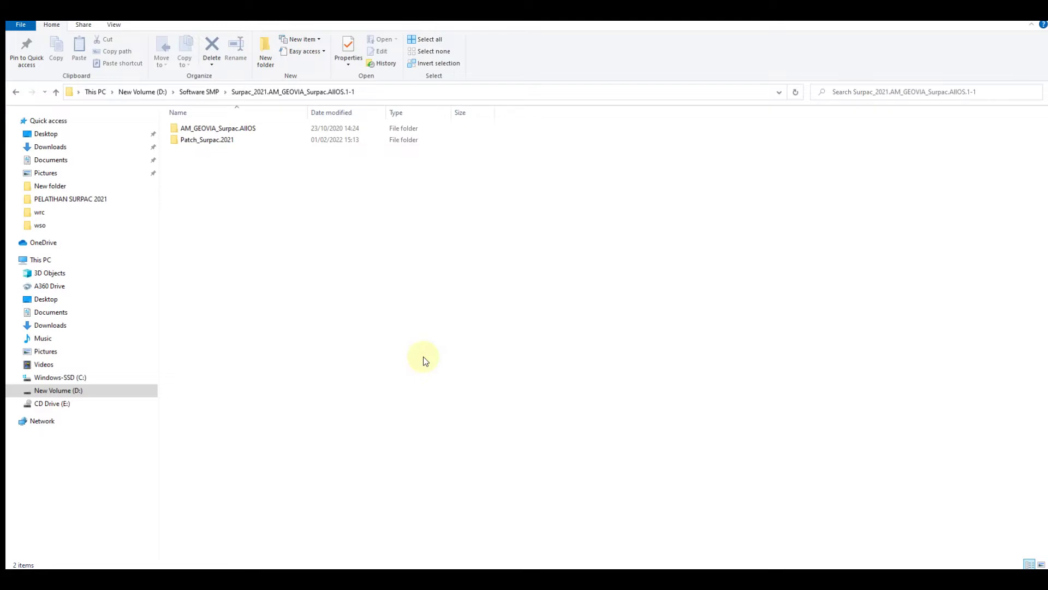
Step: Examine the contents of the Patch_Surpac.2021 and AM_GEOVIA_Surpac.AllOS folders, including their Patch and 1 subfolders
{"action": "left_click", "coordinate": [222, 143]}
{"action": "double_click", "coordinate": [223, 143]}
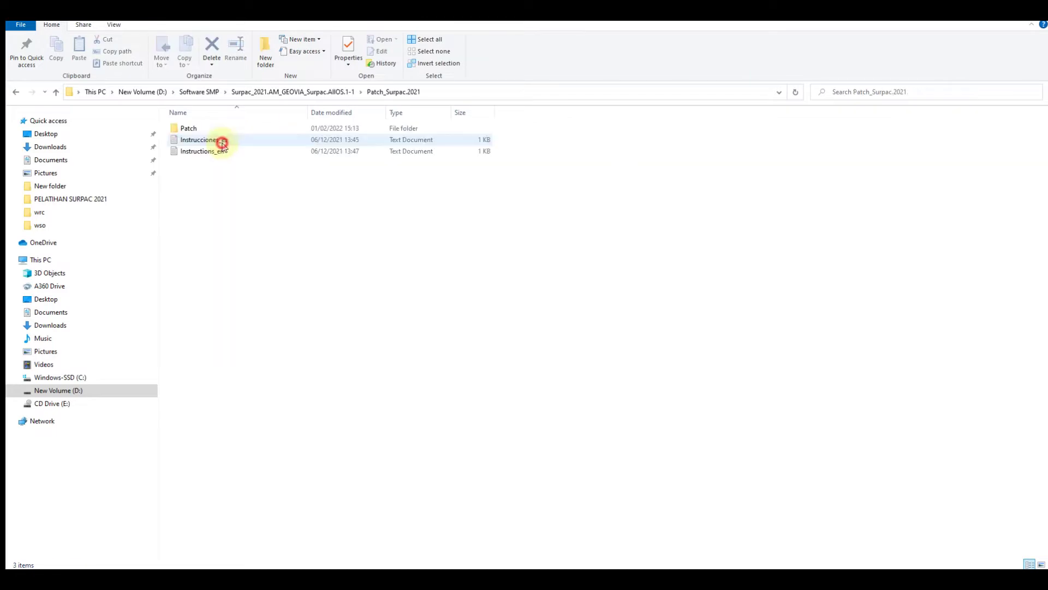
{"action": "double_click", "coordinate": [198, 129]}
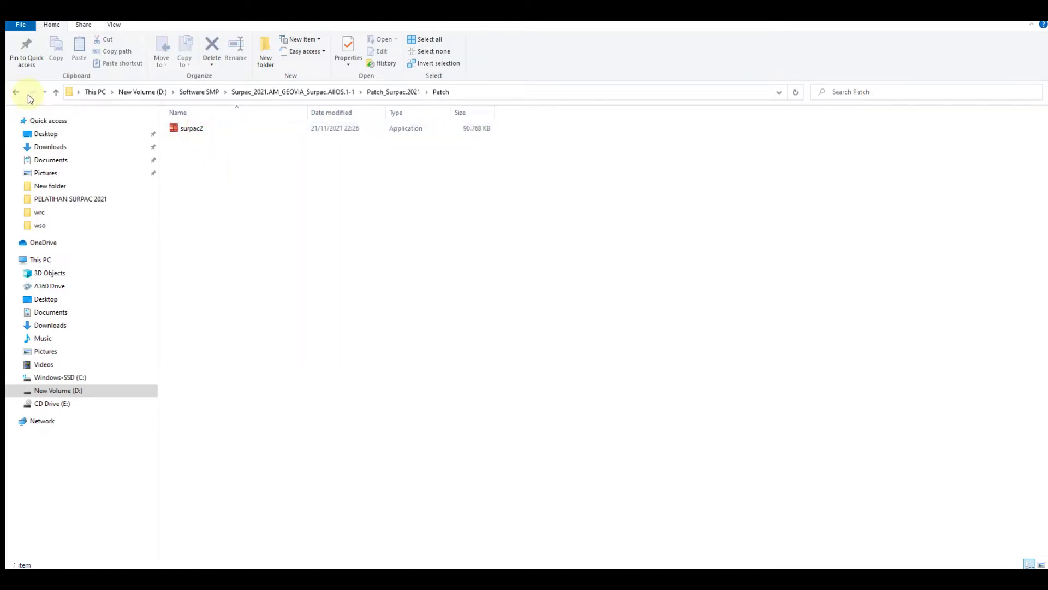
{"action": "left_click", "coordinate": [16, 92]}
{"action": "left_click", "coordinate": [15, 92]}
{"action": "double_click", "coordinate": [246, 129]}
{"action": "double_click", "coordinate": [183, 129]}
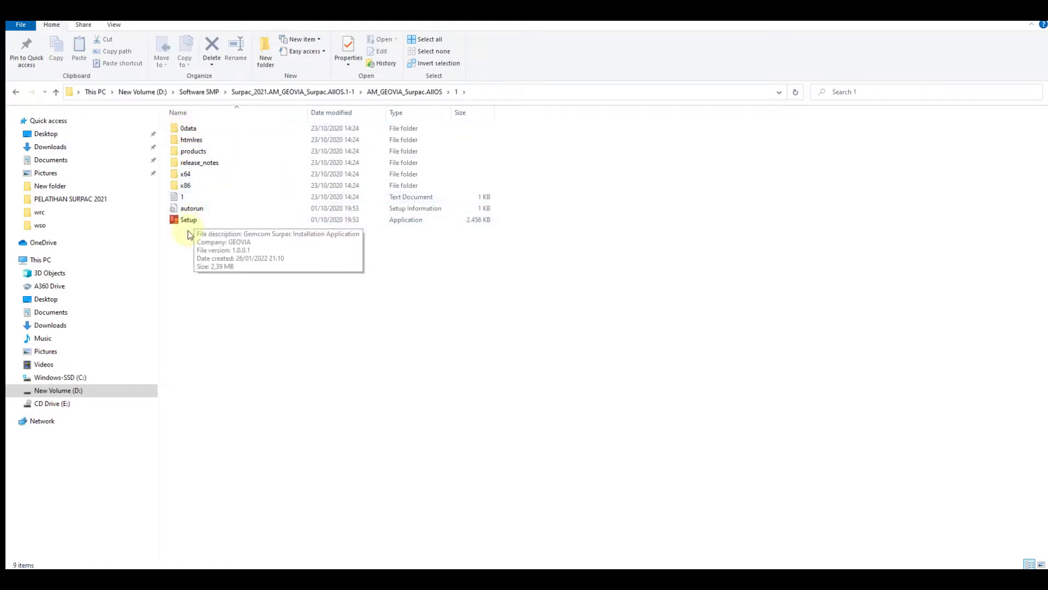
{"action": "left_click", "coordinate": [16, 92]}
{"action": "left_click", "coordinate": [16, 92]}
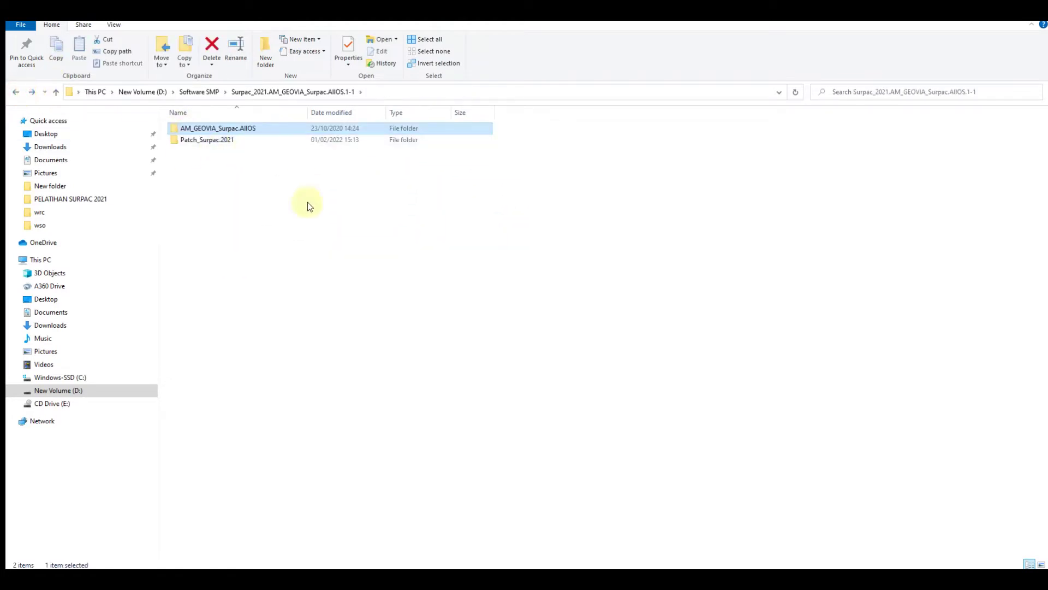
Step: Run Setup from folder 1 inside AM_GEOVIA_Surpac.AllOS and start the standard Surpac installation
{"action": "double_click", "coordinate": [214, 132]}
{"action": "double_click", "coordinate": [213, 128]}
{"action": "double_click", "coordinate": [202, 219]}
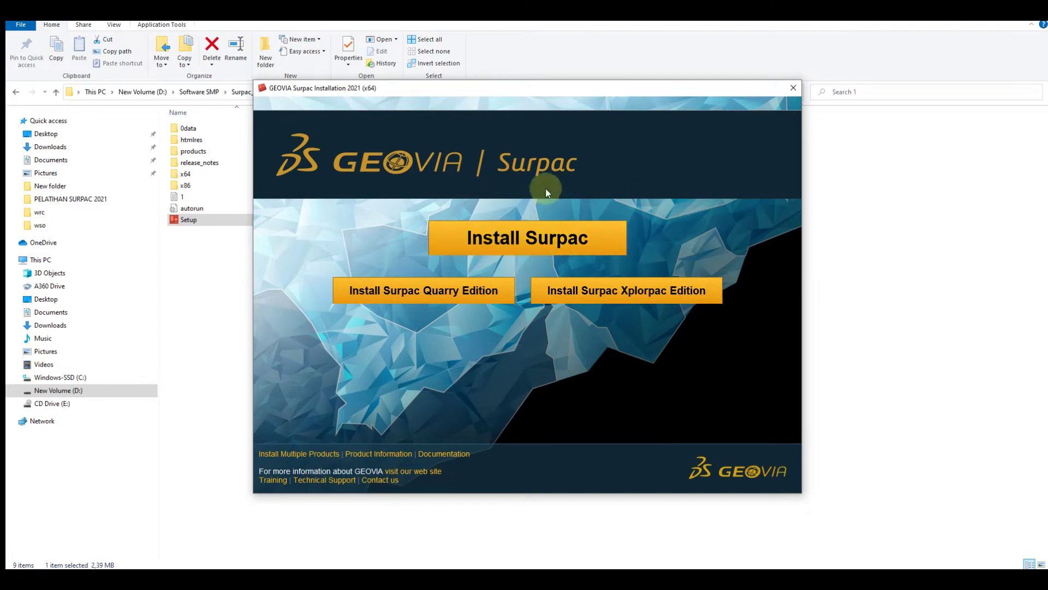
{"action": "left_click", "coordinate": [532, 248]}
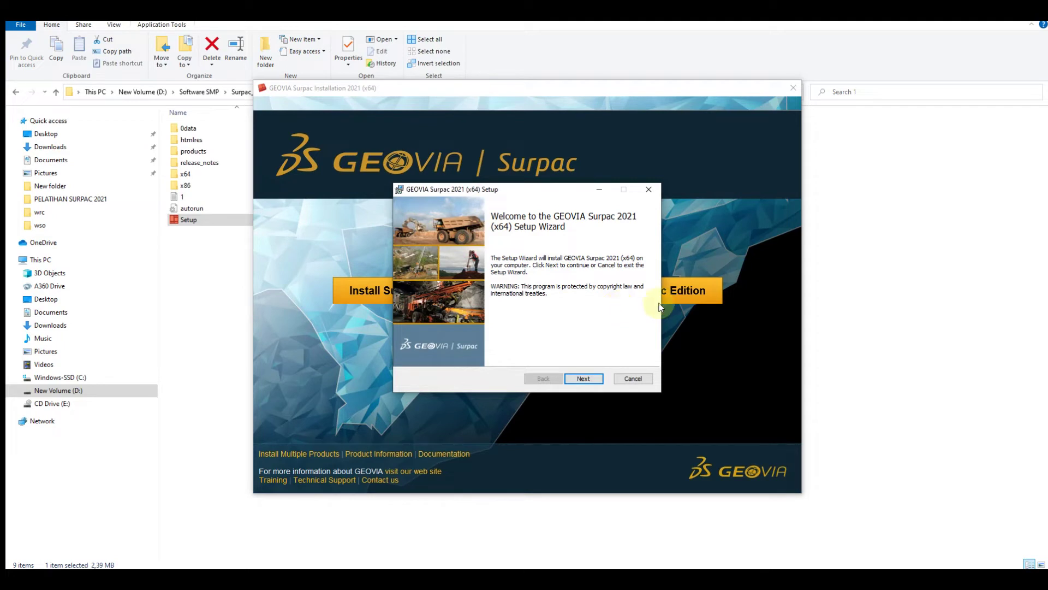
Step: Proceed through the setup wizard with the default destination folders and the default feature selection
{"action": "left_click", "coordinate": [579, 381]}
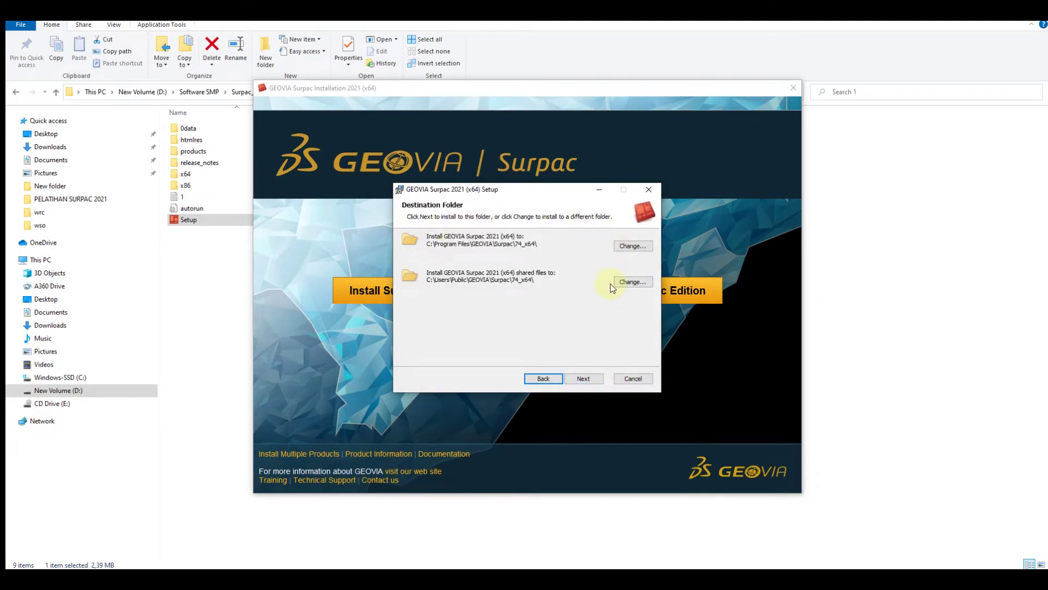
{"action": "left_click", "coordinate": [594, 383]}
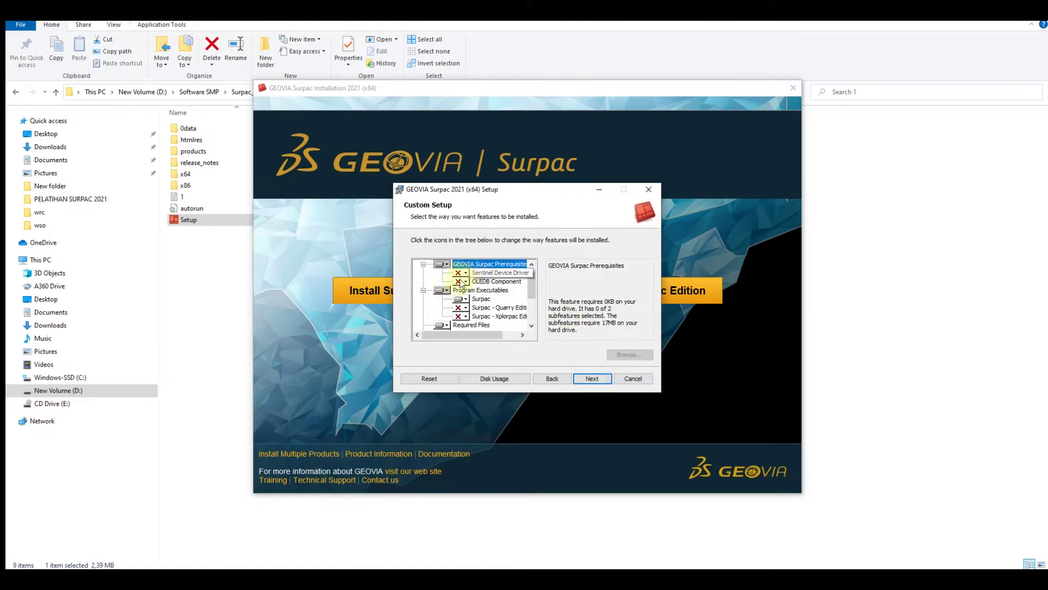
{"action": "left_click", "coordinate": [445, 265]}
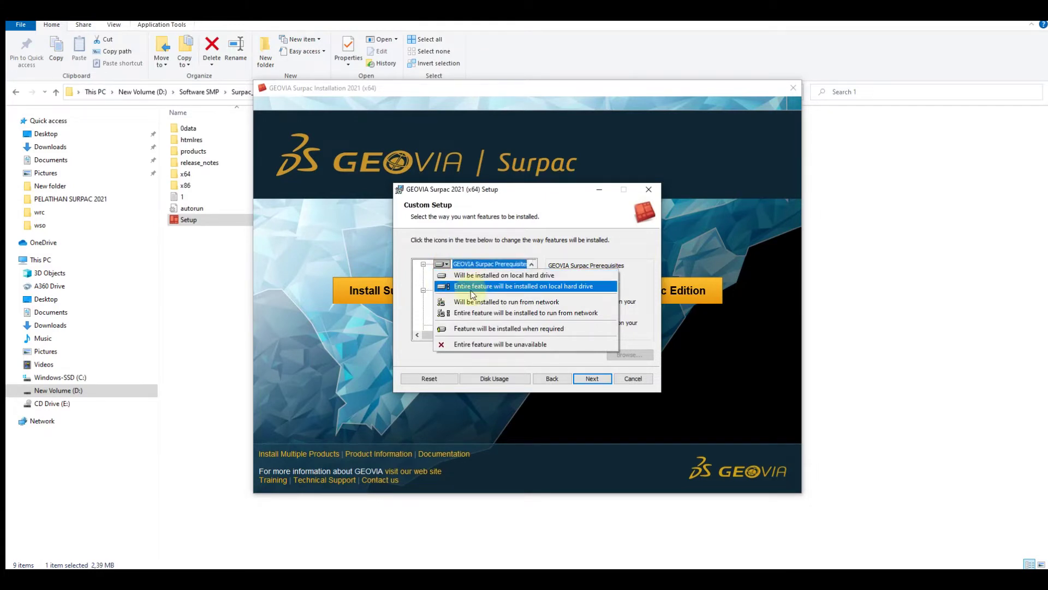
{"action": "left_click", "coordinate": [448, 267]}
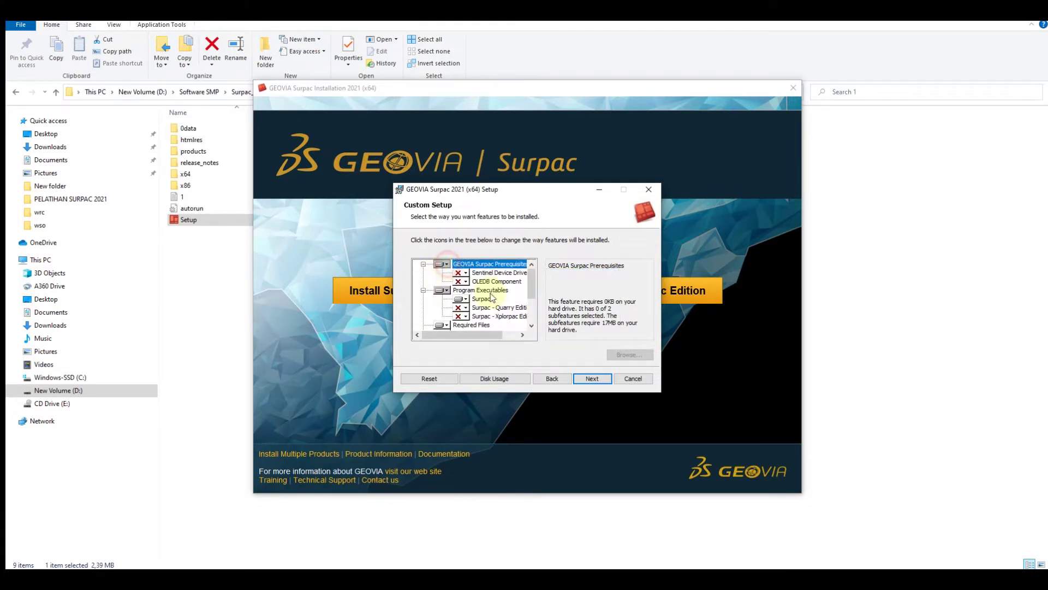
{"action": "left_click", "coordinate": [598, 378]}
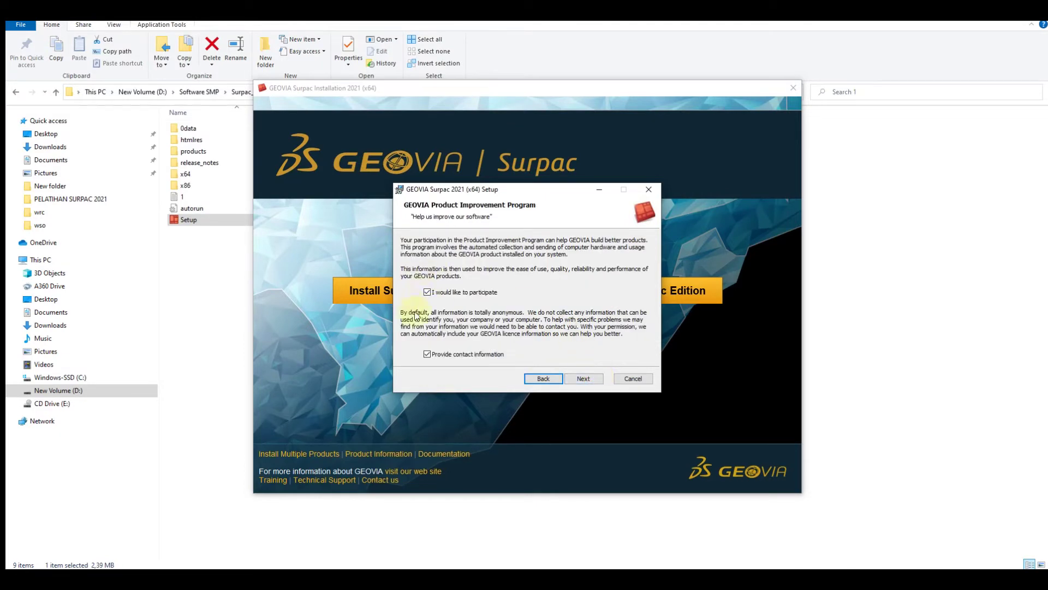
{"action": "left_click", "coordinate": [427, 292]}
{"action": "left_click", "coordinate": [427, 354]}
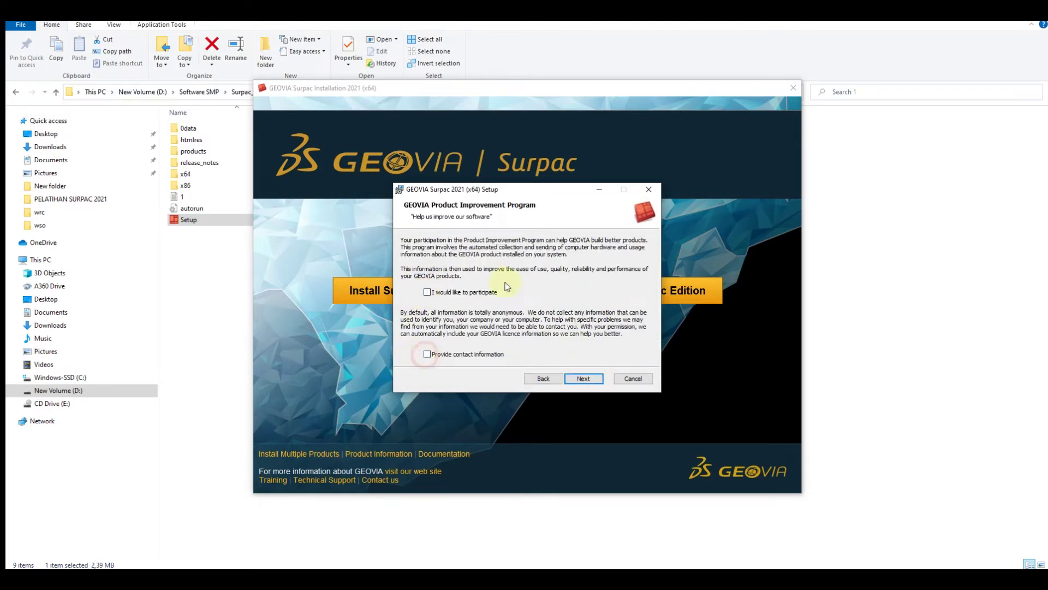
{"action": "left_click", "coordinate": [427, 292]}
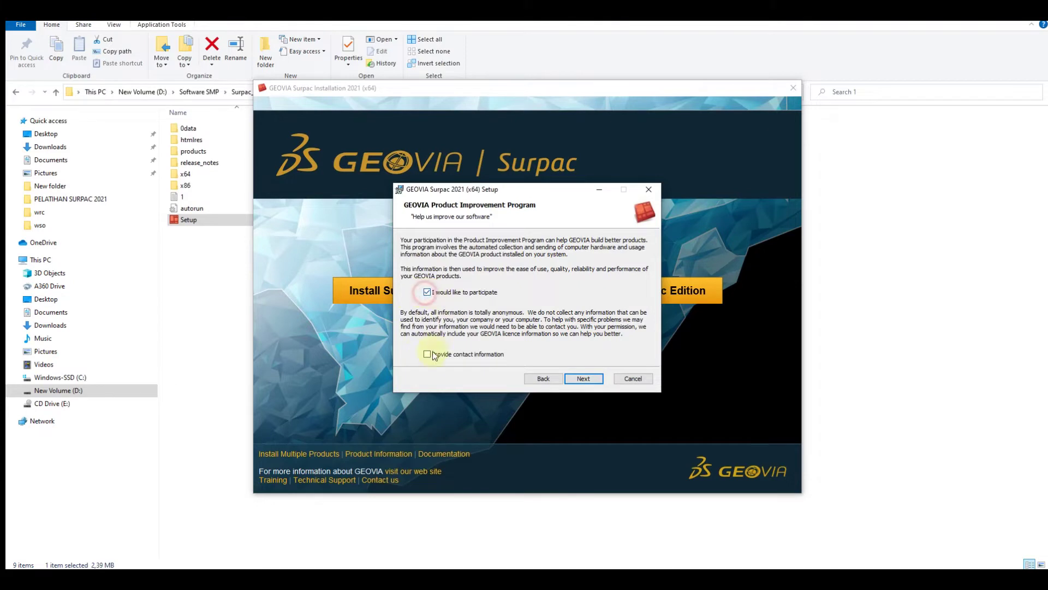
{"action": "left_click", "coordinate": [427, 354]}
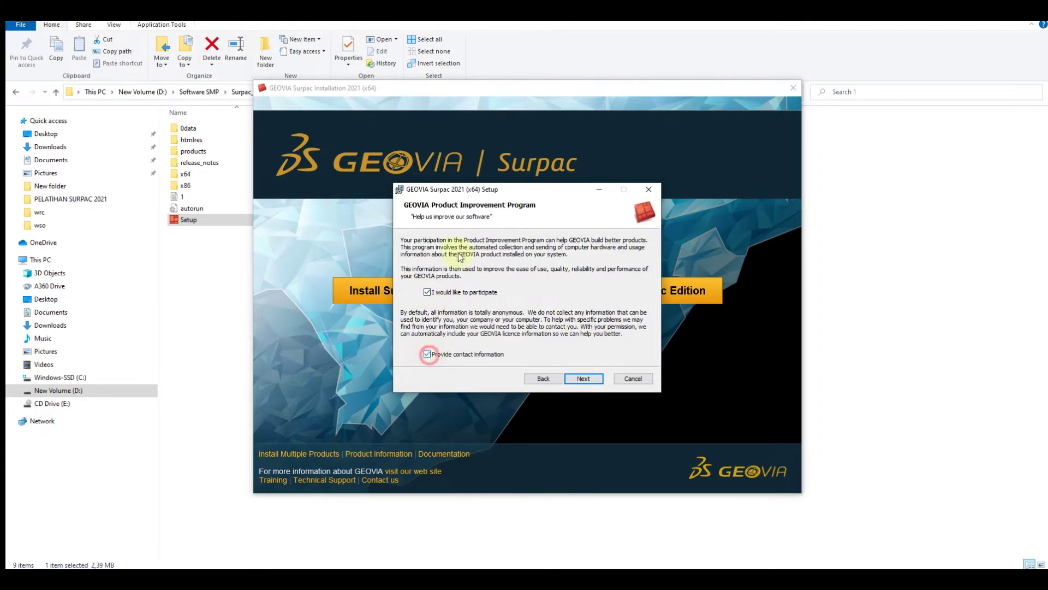
Step: Run the GEOVIA Surpac 2021 installation, accepting the Microsoft Visual C++ 2005 Redistributable licence terms, and close the finished installer
{"action": "left_click", "coordinate": [594, 380]}
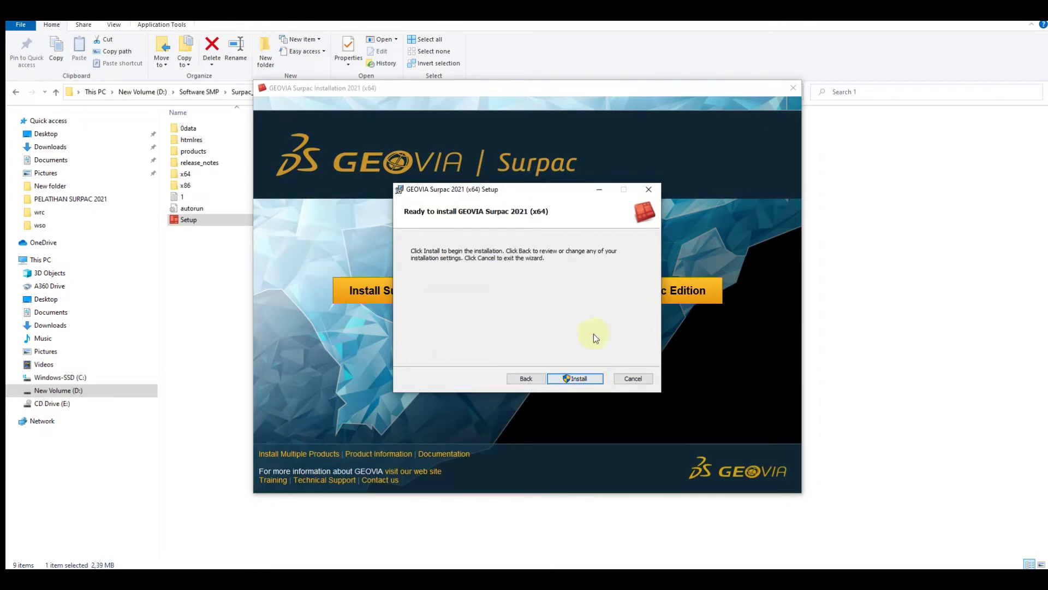
{"action": "left_click", "coordinate": [580, 379]}
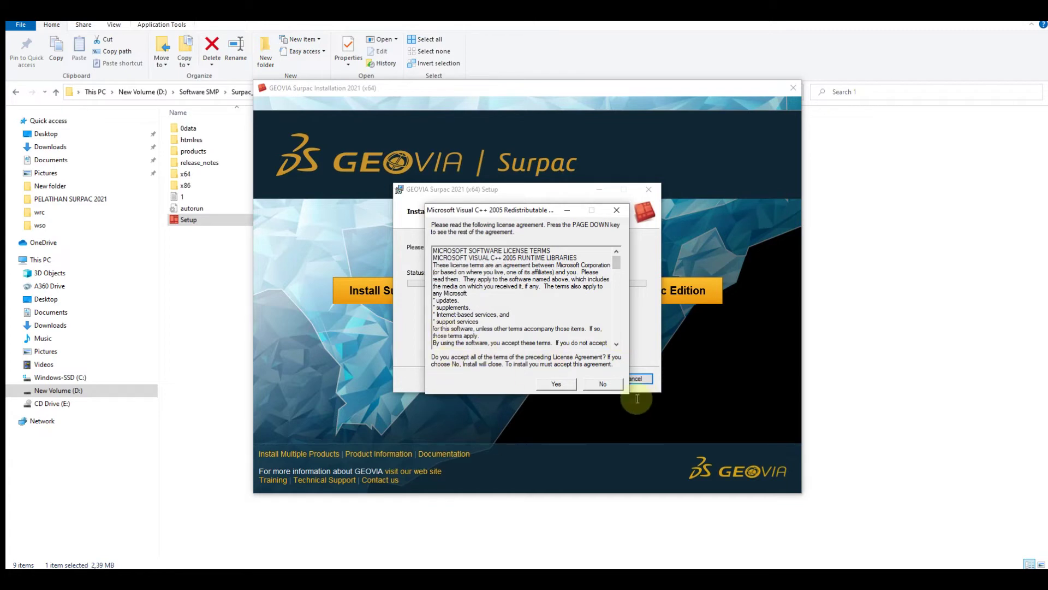
{"action": "left_click", "coordinate": [556, 383]}
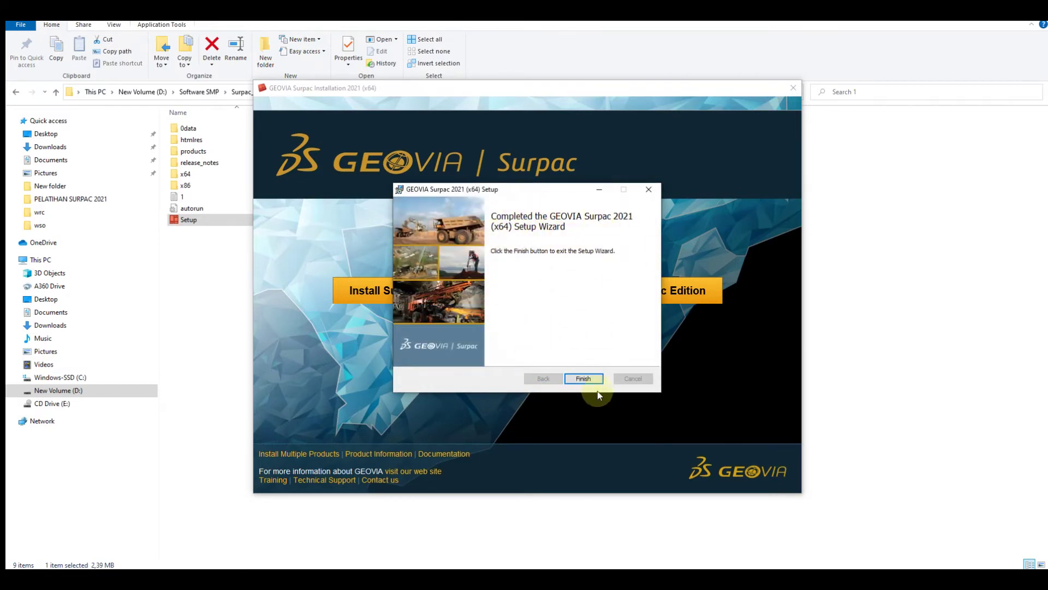
{"action": "left_click", "coordinate": [584, 378]}
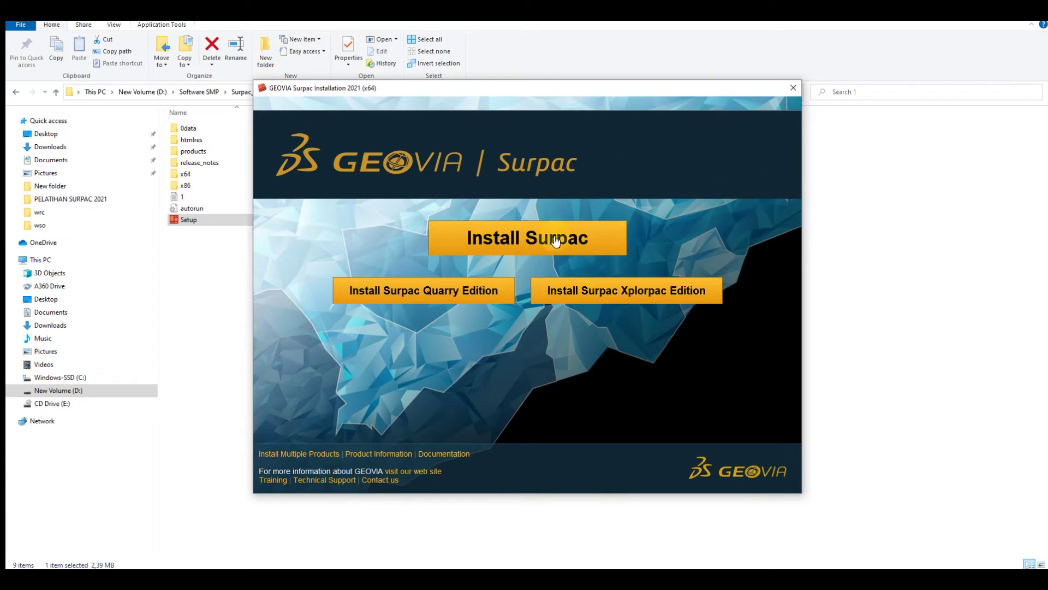
{"action": "left_click", "coordinate": [794, 88]}
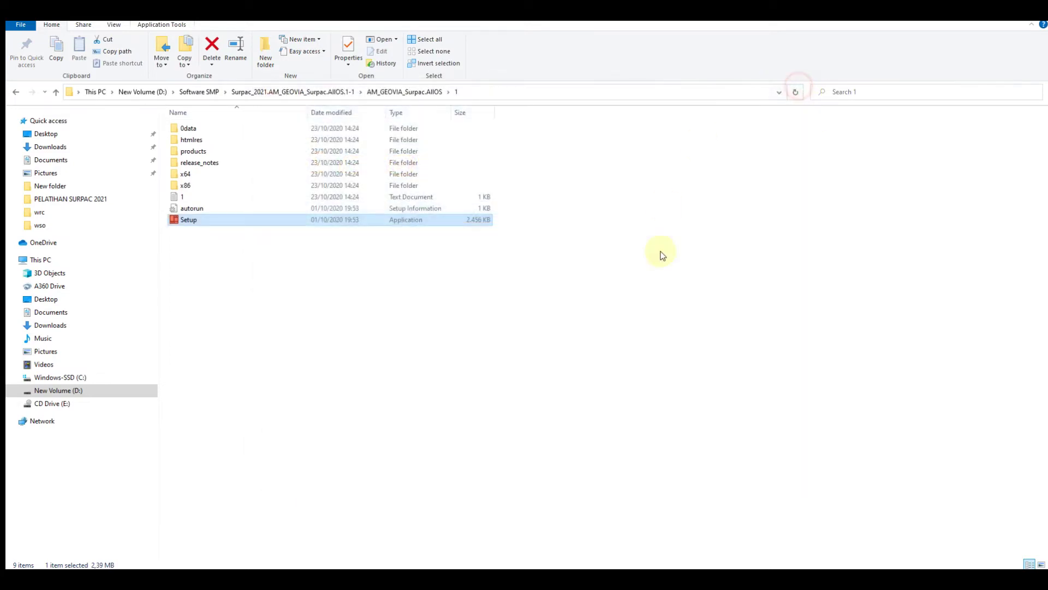
Step: Copy the surpac2 application from the Patch folder inside Patch_Surpac.2021
{"action": "left_click", "coordinate": [18, 93]}
{"action": "left_click", "coordinate": [17, 92]}
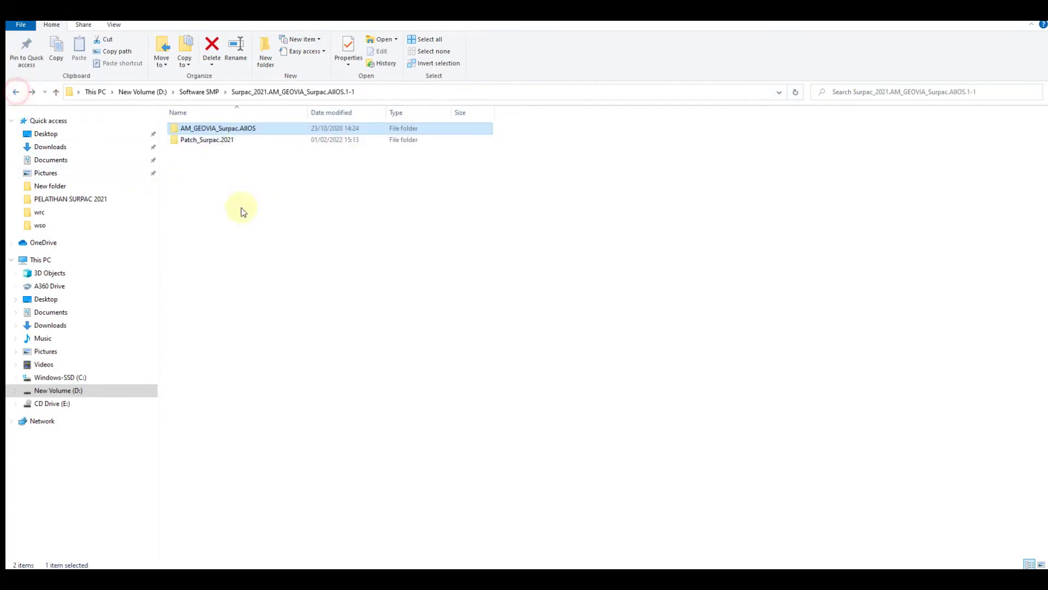
{"action": "double_click", "coordinate": [218, 142]}
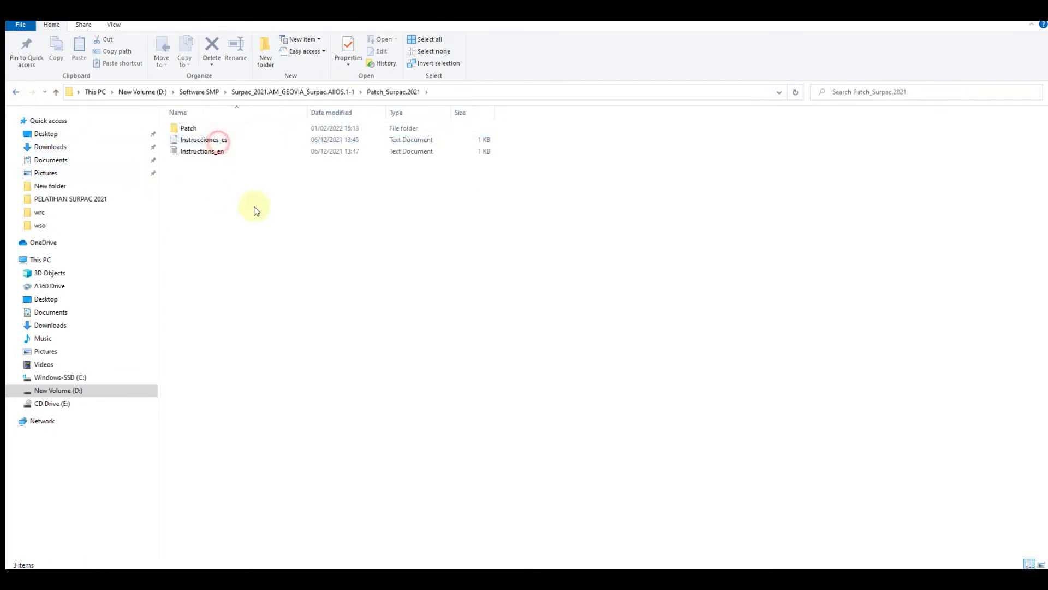
{"action": "double_click", "coordinate": [203, 131]}
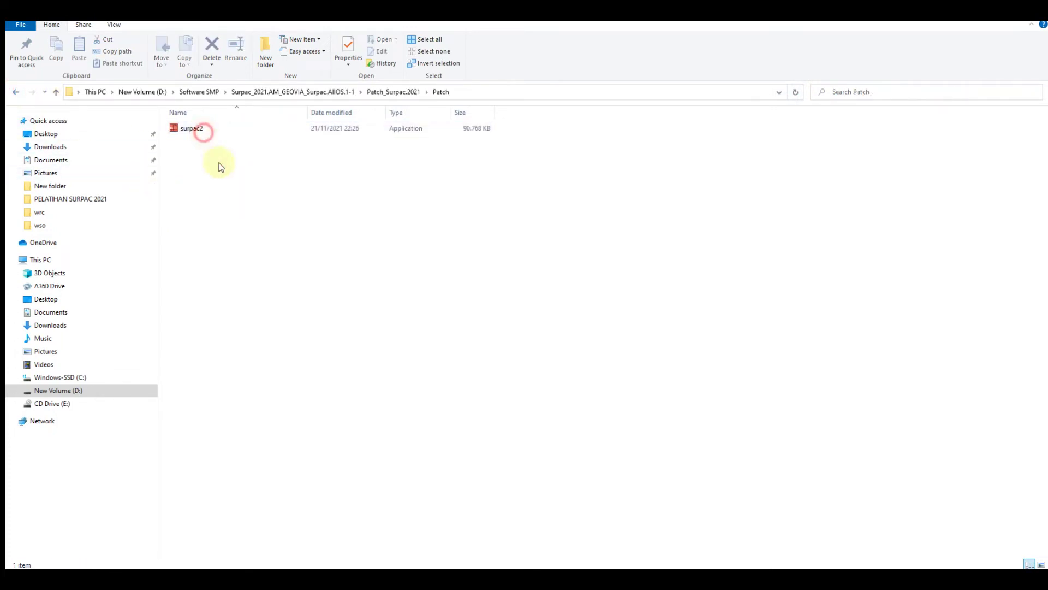
{"action": "left_click", "coordinate": [202, 130]}
{"action": "right_click", "coordinate": [202, 130]}
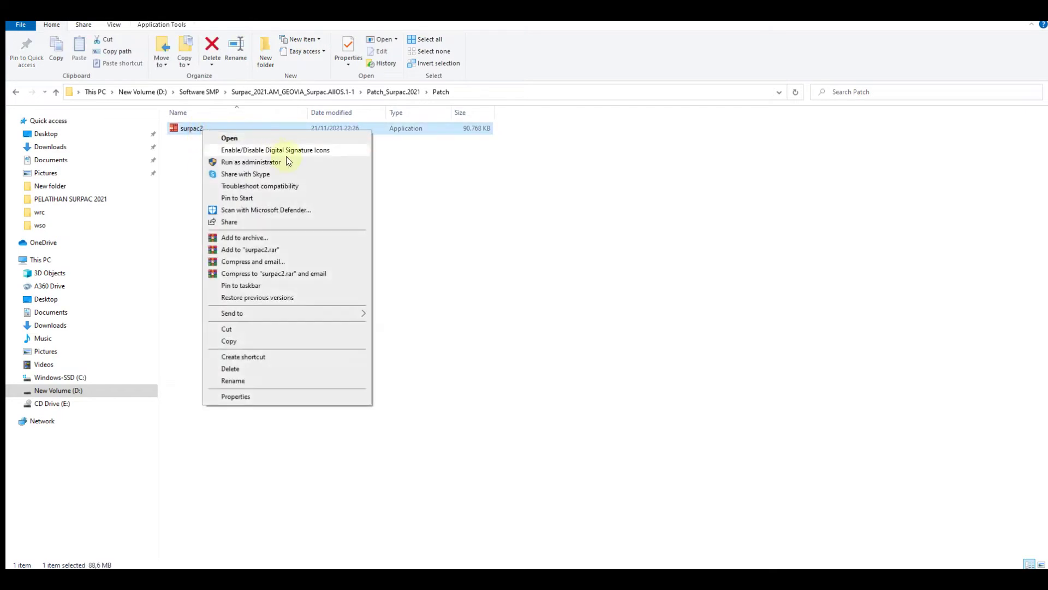
{"action": "left_click", "coordinate": [243, 340]}
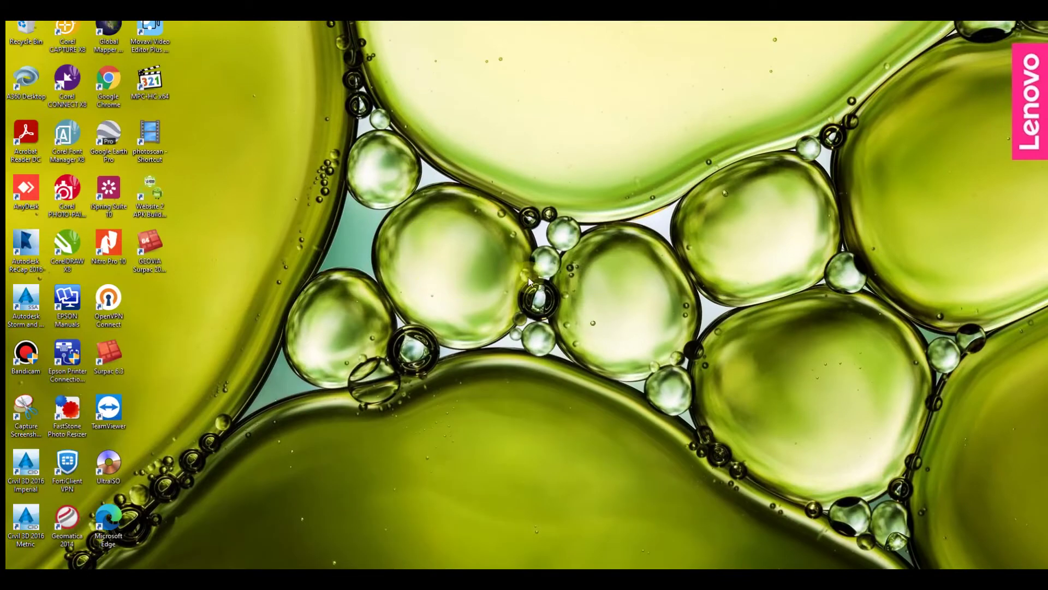
Step: Open the file location of the GEOVIA Surpac 2021 (x64) desktop shortcut
{"action": "left_click", "coordinate": [162, 264]}
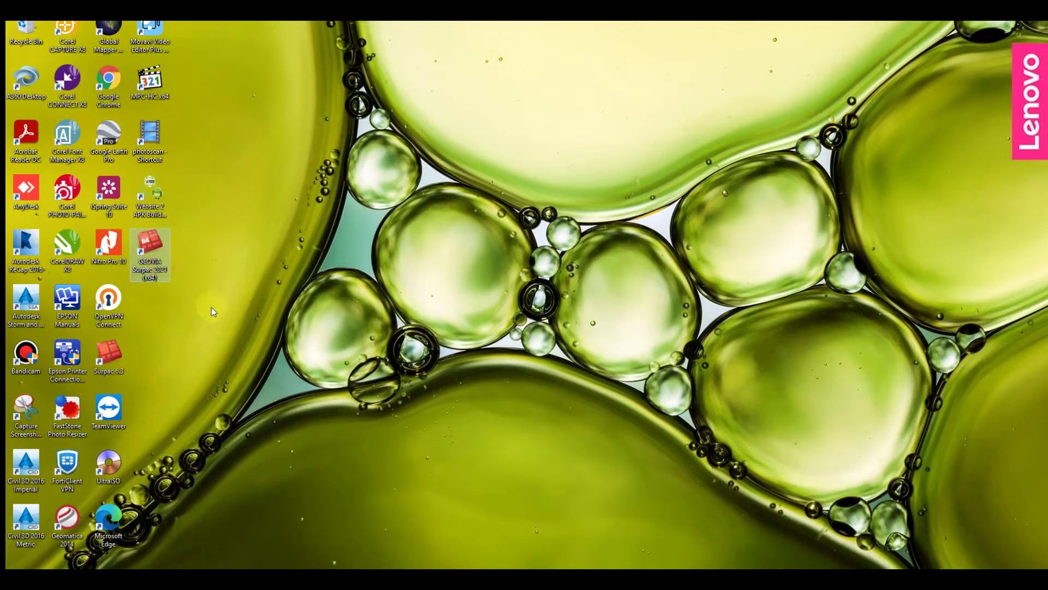
{"action": "right_click", "coordinate": [160, 245]}
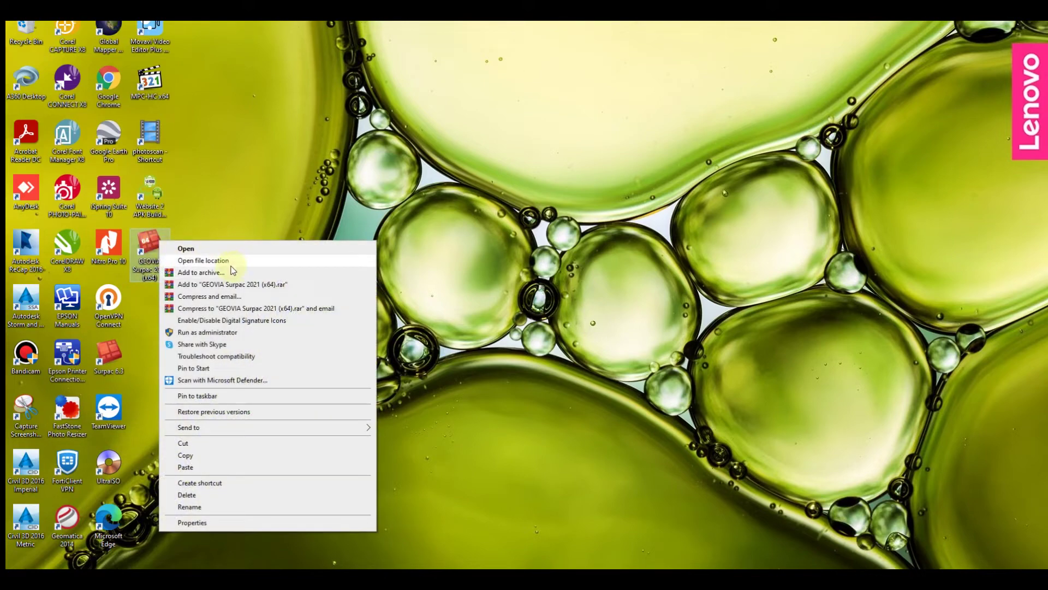
{"action": "left_click", "coordinate": [234, 263]}
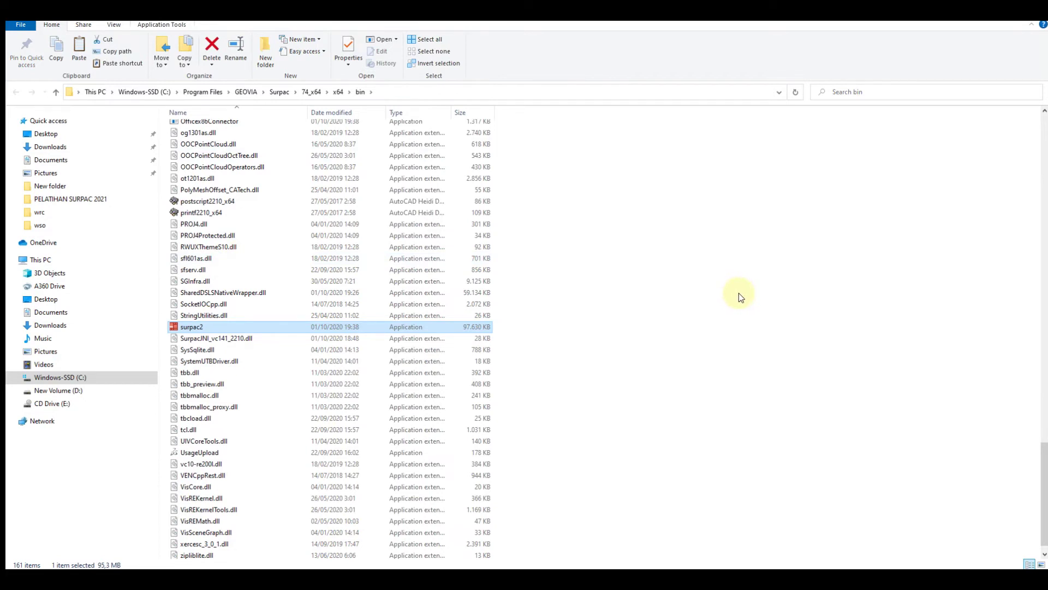
Step: Paste the copied surpac2 application into the Surpac bin folder, replacing the existing file
{"action": "right_click", "coordinate": [717, 260]}
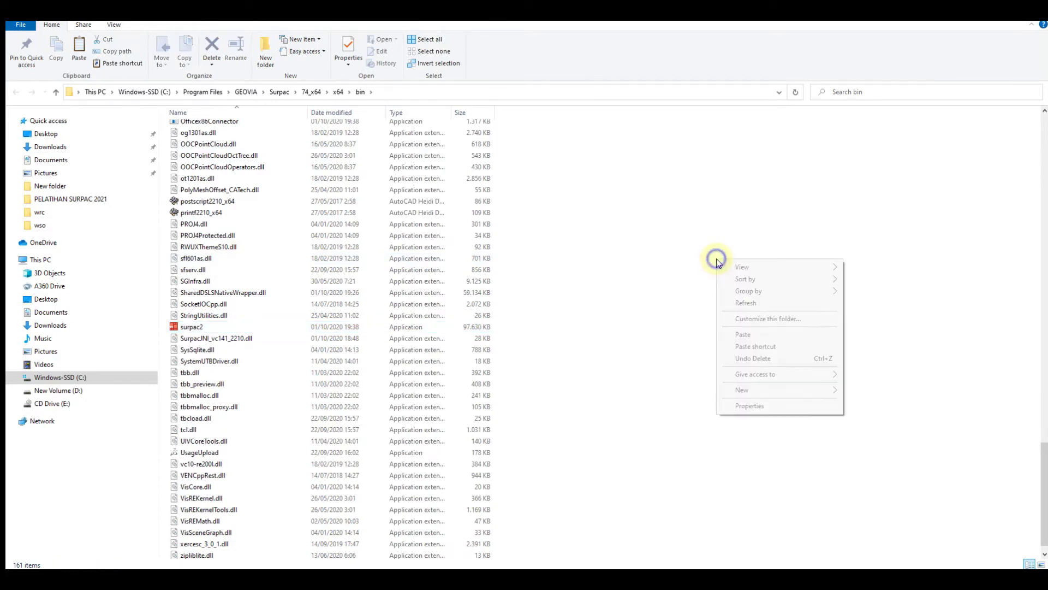
{"action": "left_click", "coordinate": [753, 335]}
{"action": "left_click", "coordinate": [507, 210]}
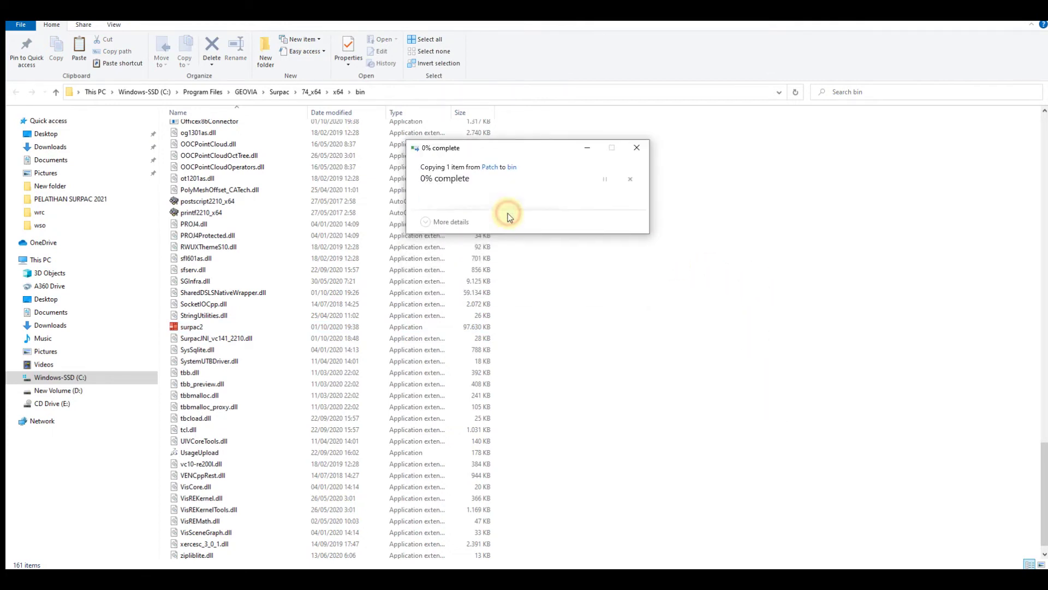
{"action": "left_click", "coordinate": [498, 221]}
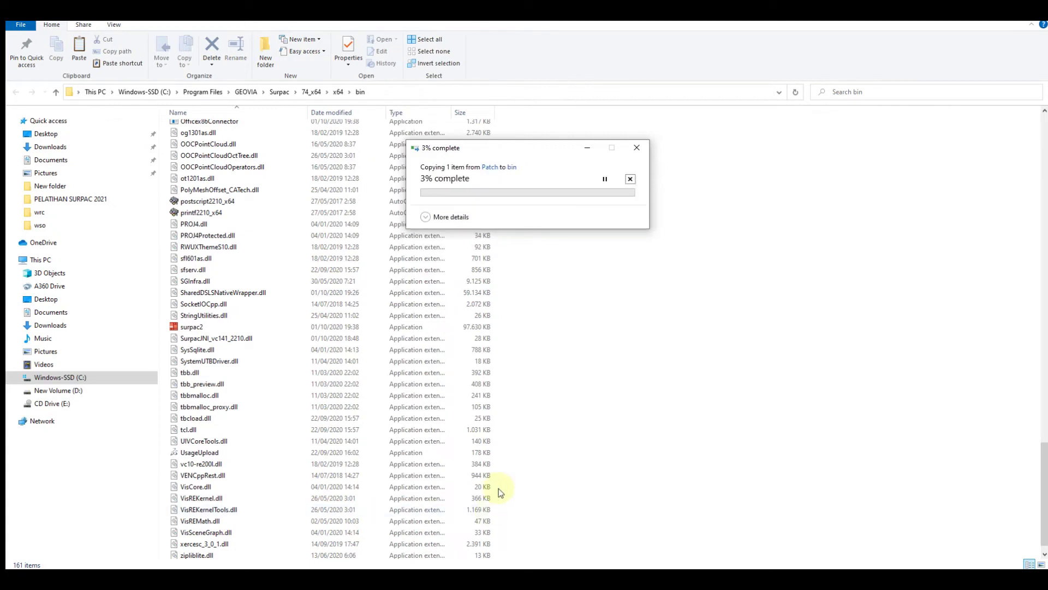
{"action": "left_click", "coordinate": [612, 300]}
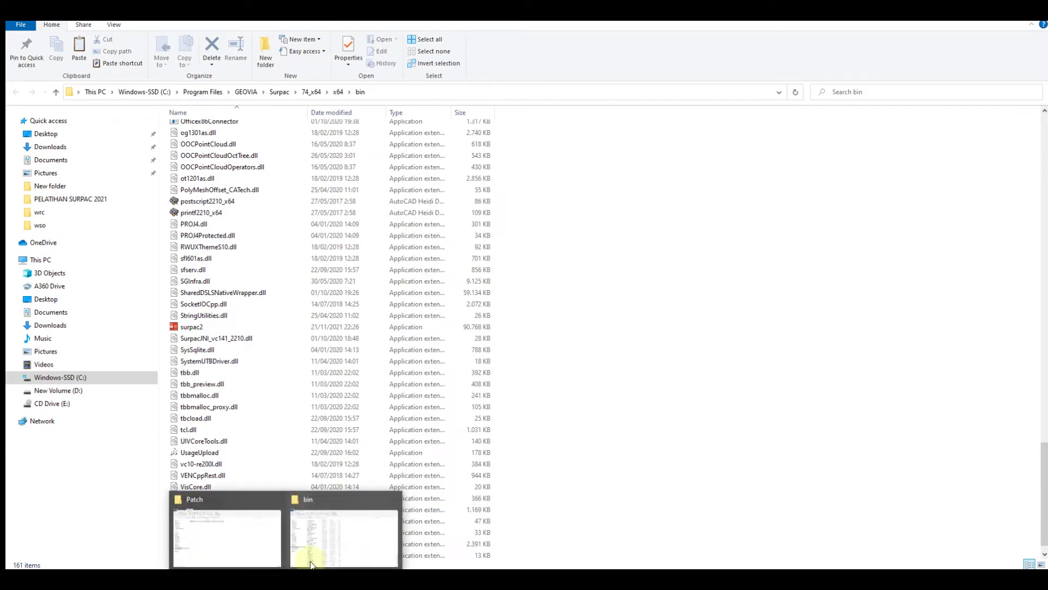
Step: Close the bin folder window and refresh the desktop
{"action": "left_click", "coordinate": [394, 499]}
{"action": "right_click", "coordinate": [626, 92]}
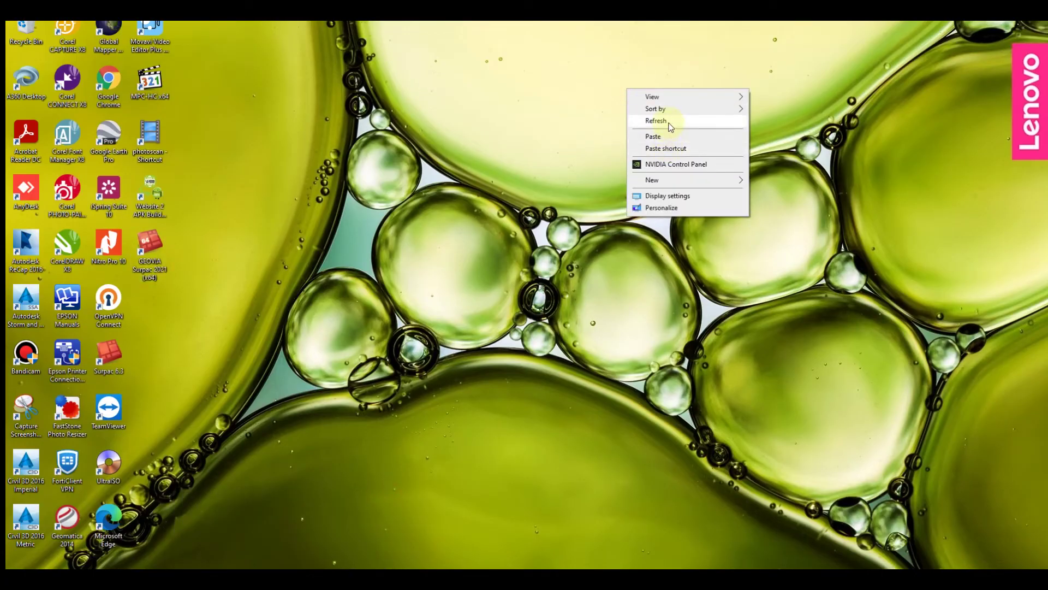
{"action": "left_click", "coordinate": [660, 119]}
{"action": "right_click", "coordinate": [600, 65]}
{"action": "left_click", "coordinate": [636, 93]}
{"action": "right_click", "coordinate": [615, 50]}
{"action": "left_click", "coordinate": [633, 82]}
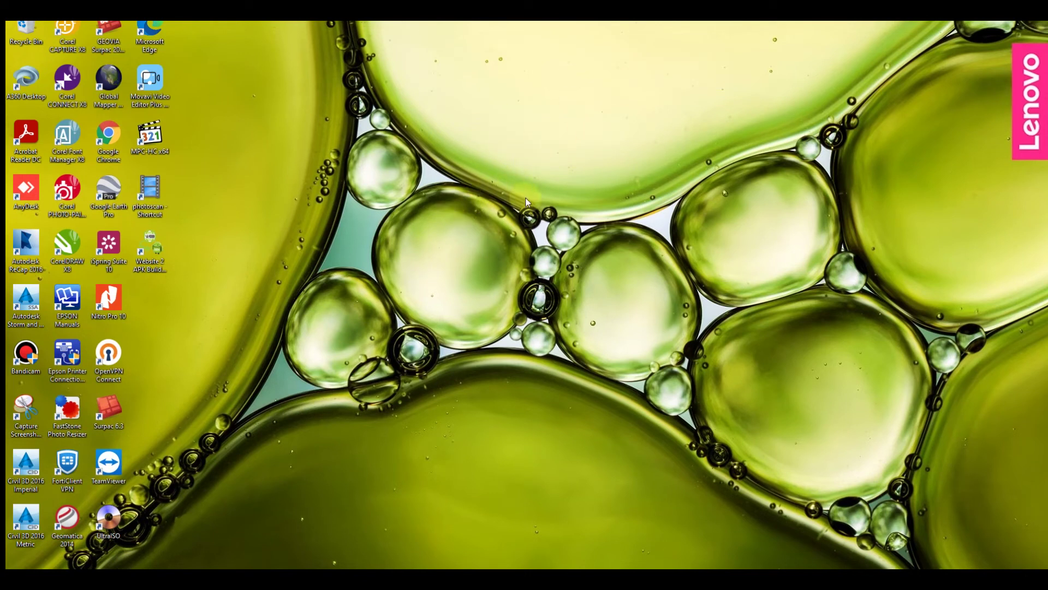
{"action": "left_click", "coordinate": [122, 45]}
{"action": "right_click", "coordinate": [343, 86]}
{"action": "left_click", "coordinate": [402, 119]}
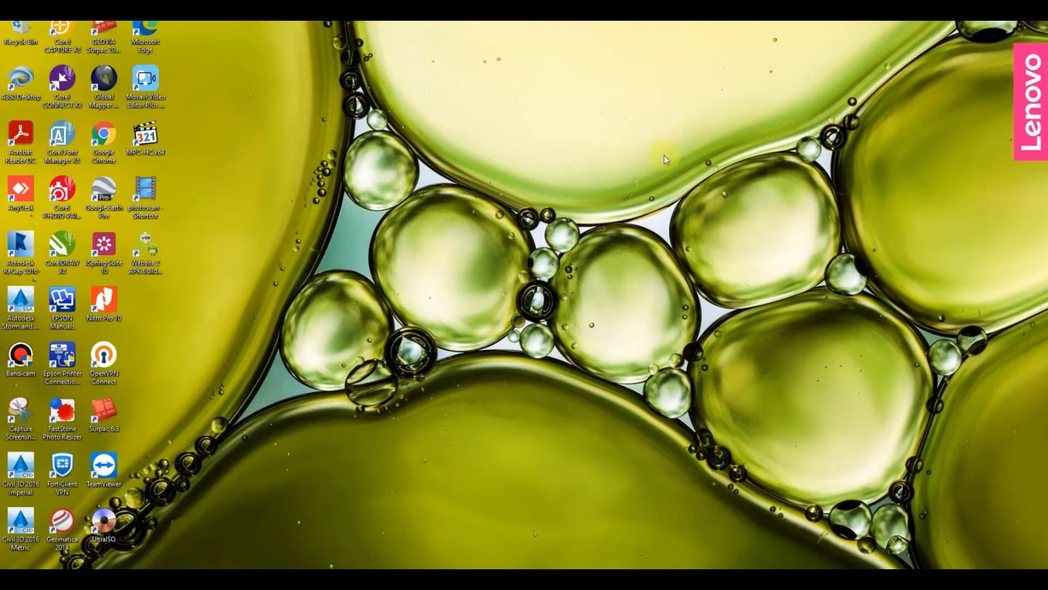
{"action": "left_click", "coordinate": [655, 248]}
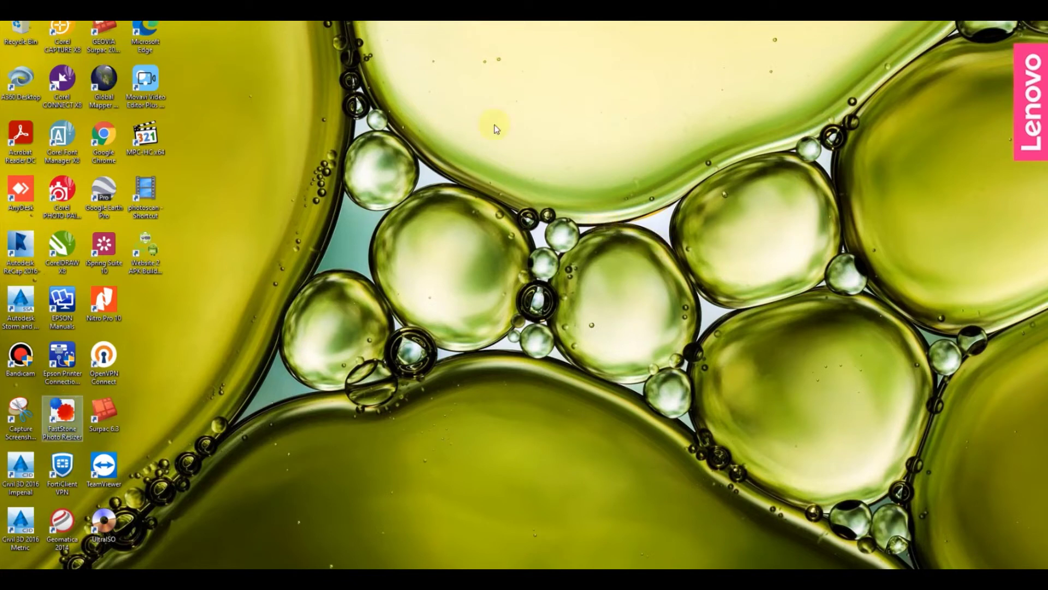
Step: Launch GEOVIA Surpac 2021 with custom settings copied from version 6.3, and collapse the C:\ drive in the Navigator
{"action": "double_click", "coordinate": [104, 38]}
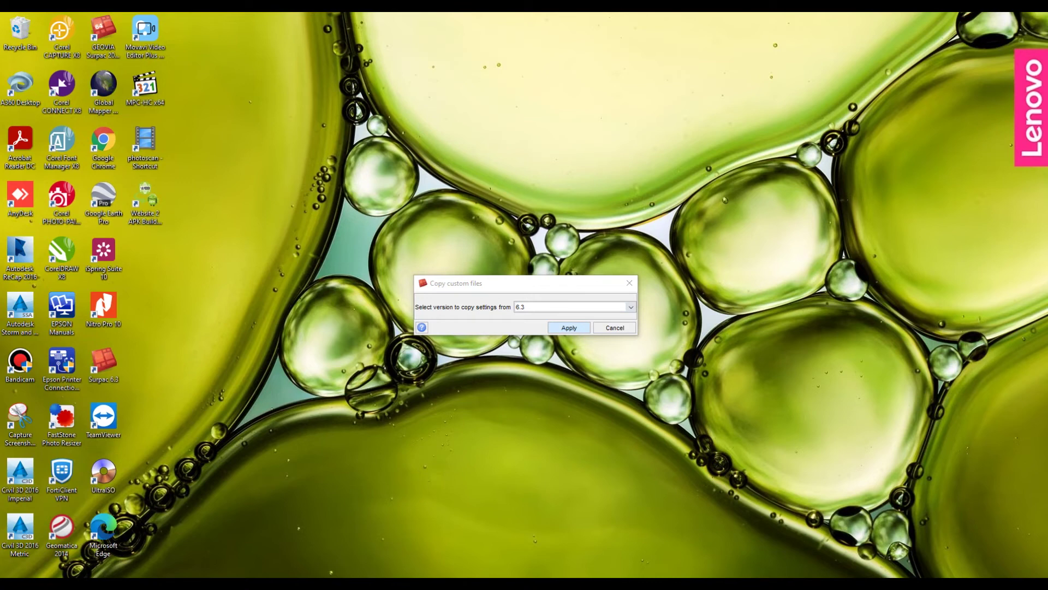
{"action": "key", "text": "Return"}
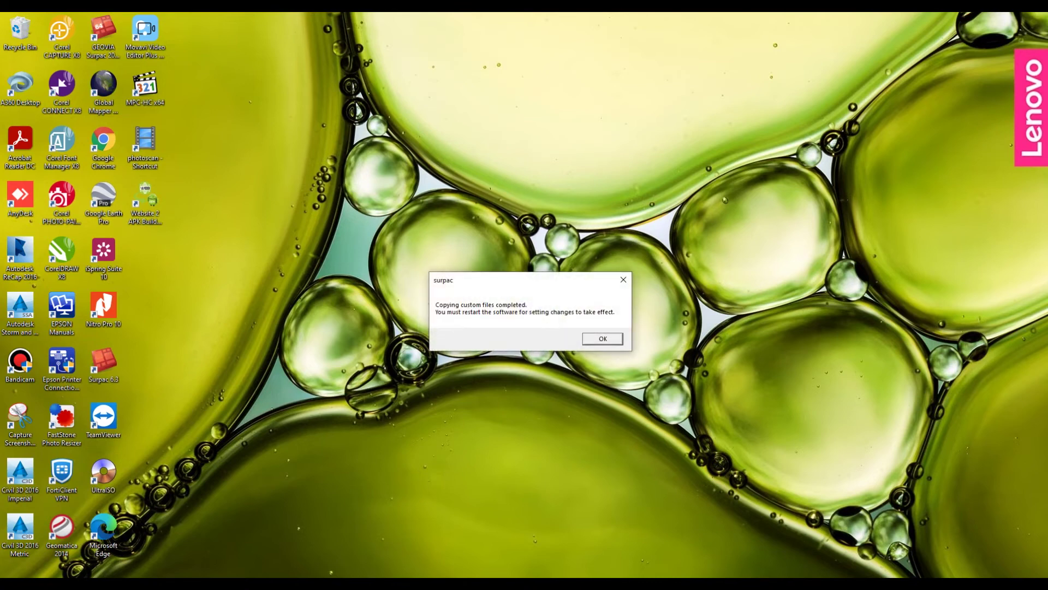
{"action": "key", "text": "Return"}
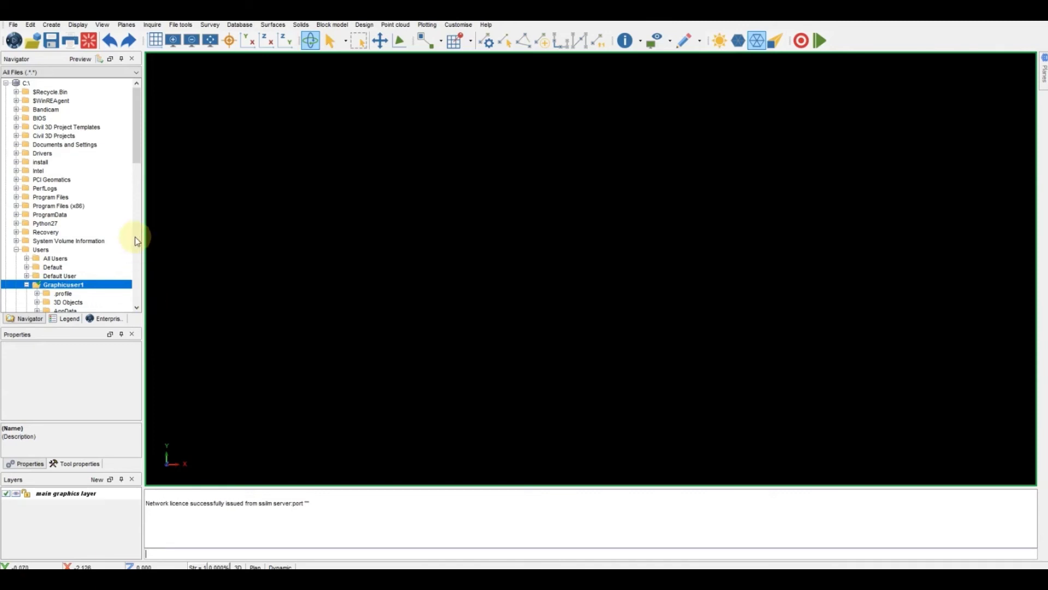
{"action": "left_click", "coordinate": [5, 83]}
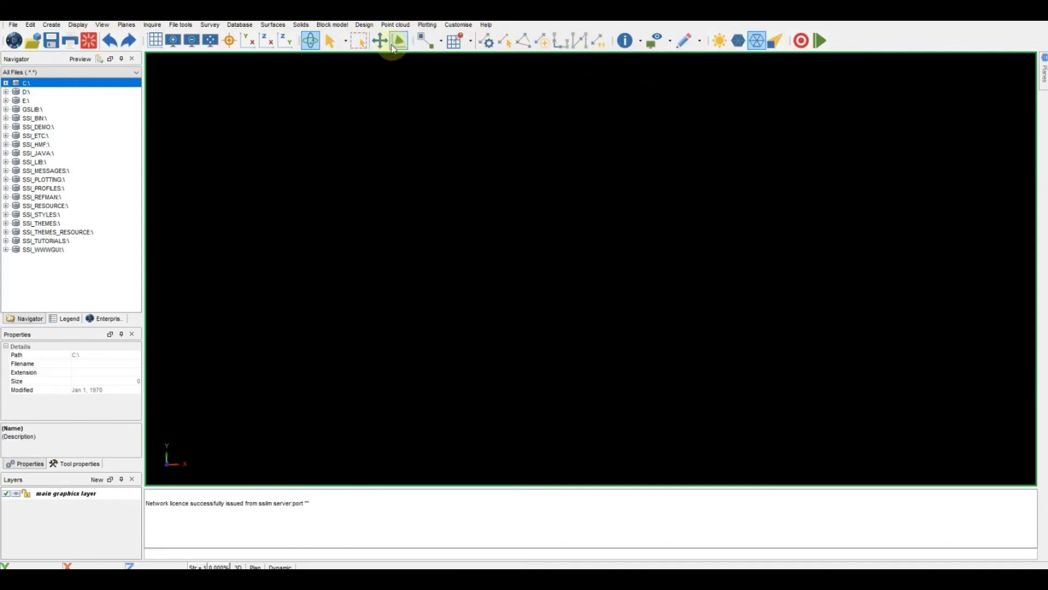
Step: Digitise a closed five-point polygon in the main graphics layer, ending at its starting point
{"action": "left_click", "coordinate": [512, 51]}
{"action": "left_click", "coordinate": [462, 126]}
{"action": "left_click", "coordinate": [440, 265]}
{"action": "left_click", "coordinate": [625, 339]}
{"action": "left_click", "coordinate": [848, 235]}
{"action": "left_click", "coordinate": [674, 118]}
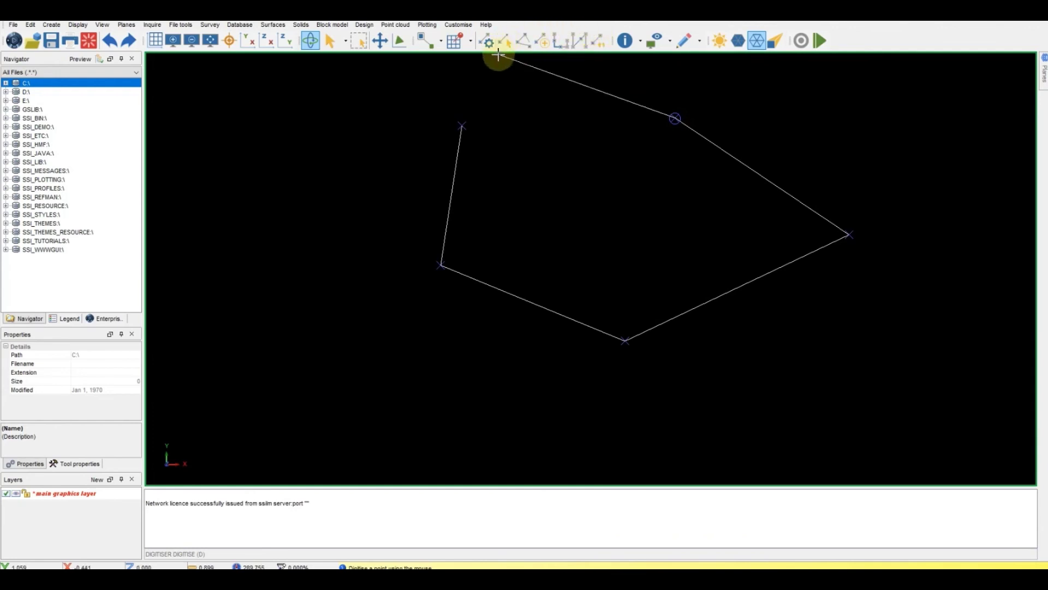
{"action": "left_click", "coordinate": [462, 124]}
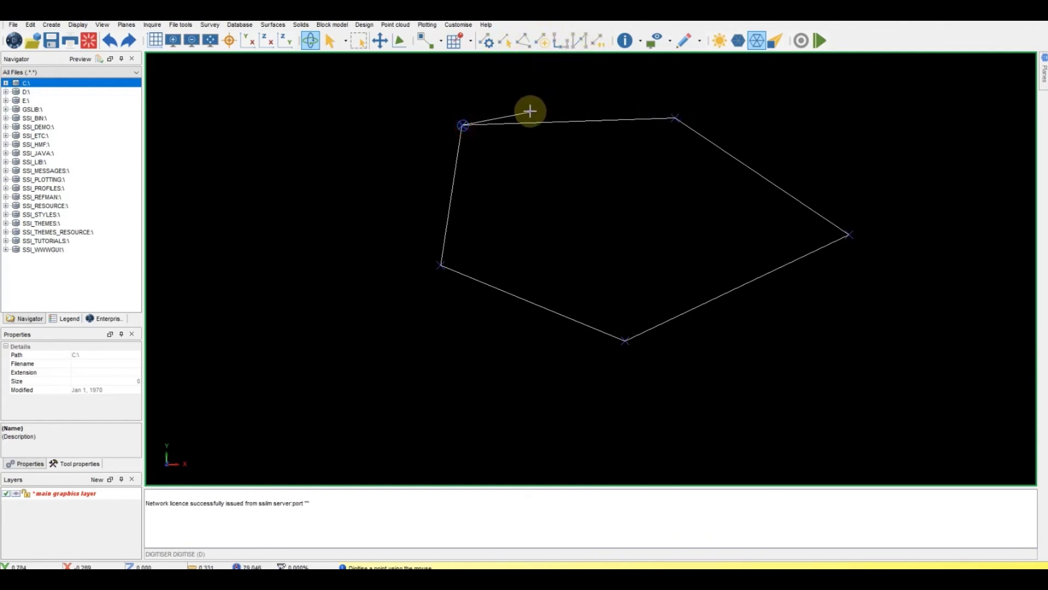
{"action": "key", "text": "Escape"}
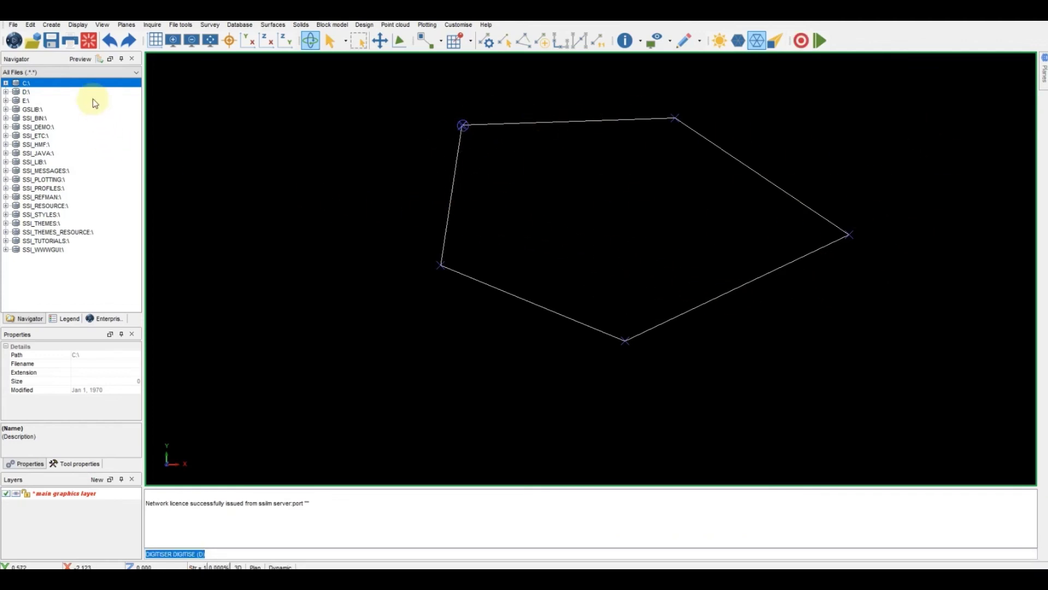
Step: Clear the digitised polygon by resetting the graphics, discarding the unsaved layer changes
{"action": "left_click", "coordinate": [90, 41]}
{"action": "left_click", "coordinate": [511, 344]}
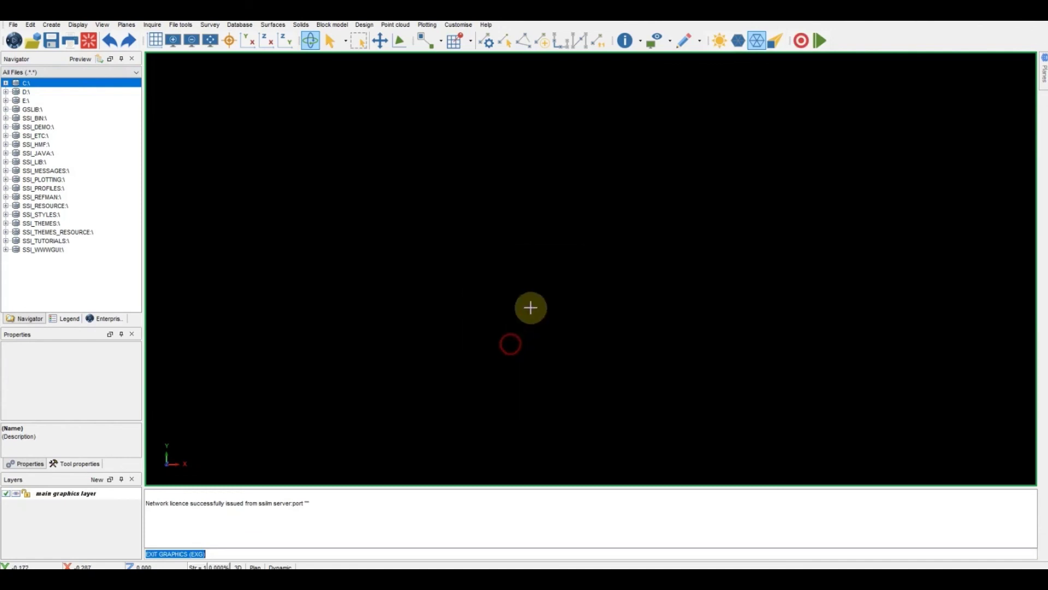